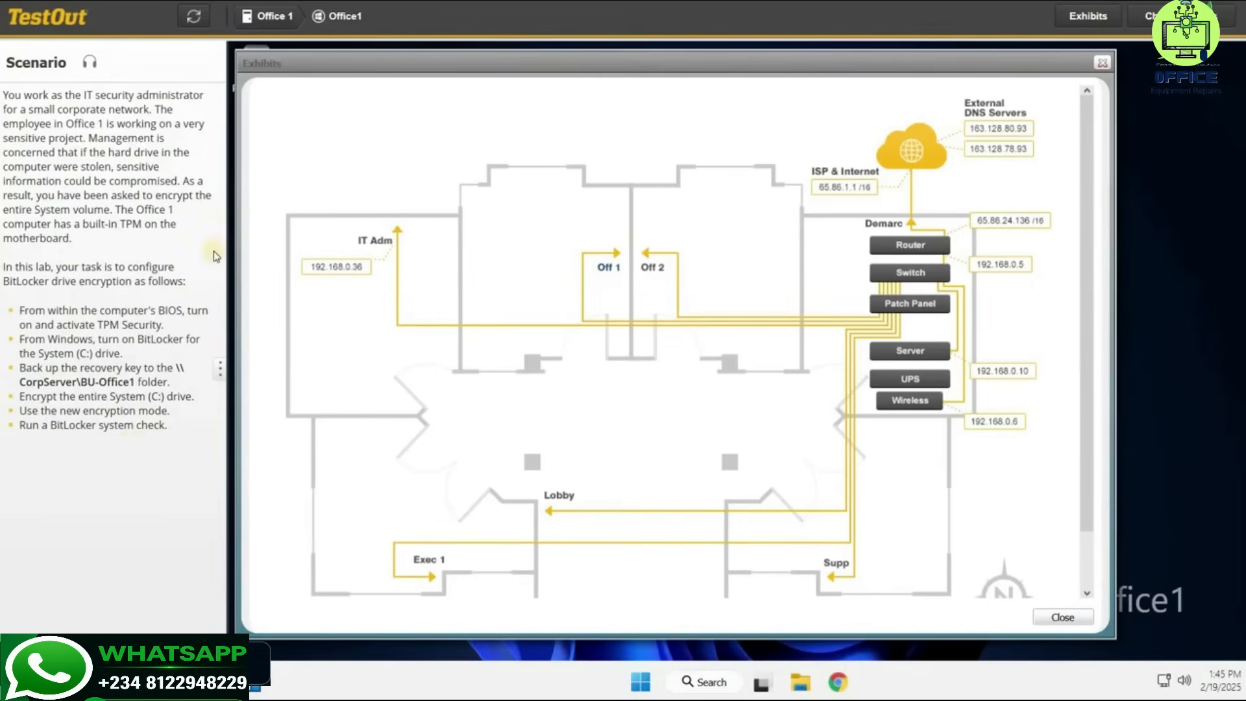
Open the network exhibit showing the office floor plan and its connections.
left_click(605, 266)
Close the exhibit, restart Office1, and press F2 at boot to enter BIOS setup.
left_click(1064, 615)
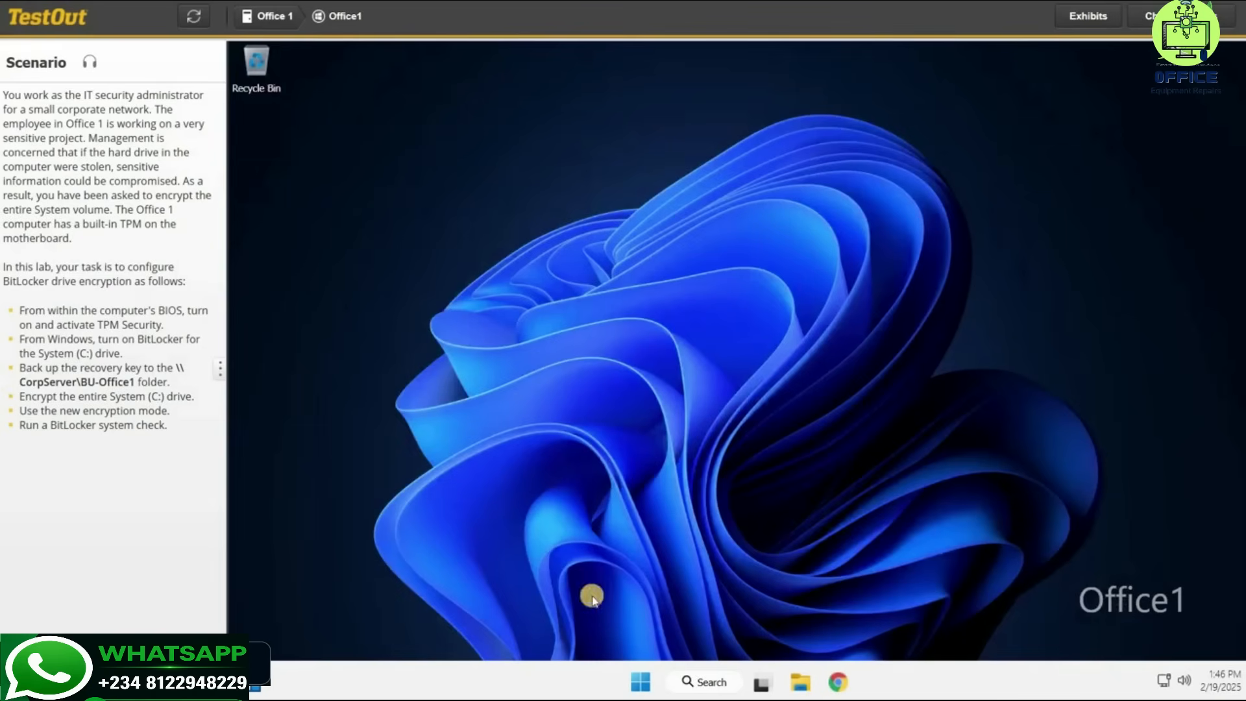
right_click(640, 681)
mouse_move(649, 609)
left_click(776, 626)
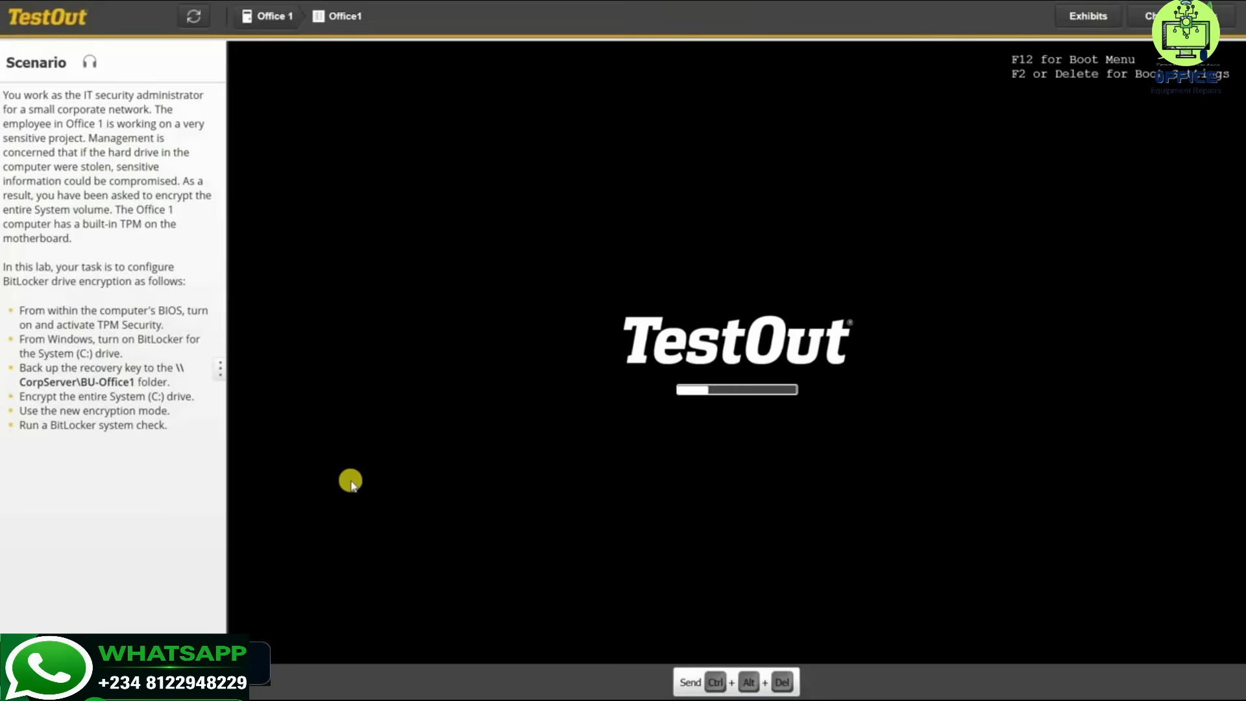
key("F2")
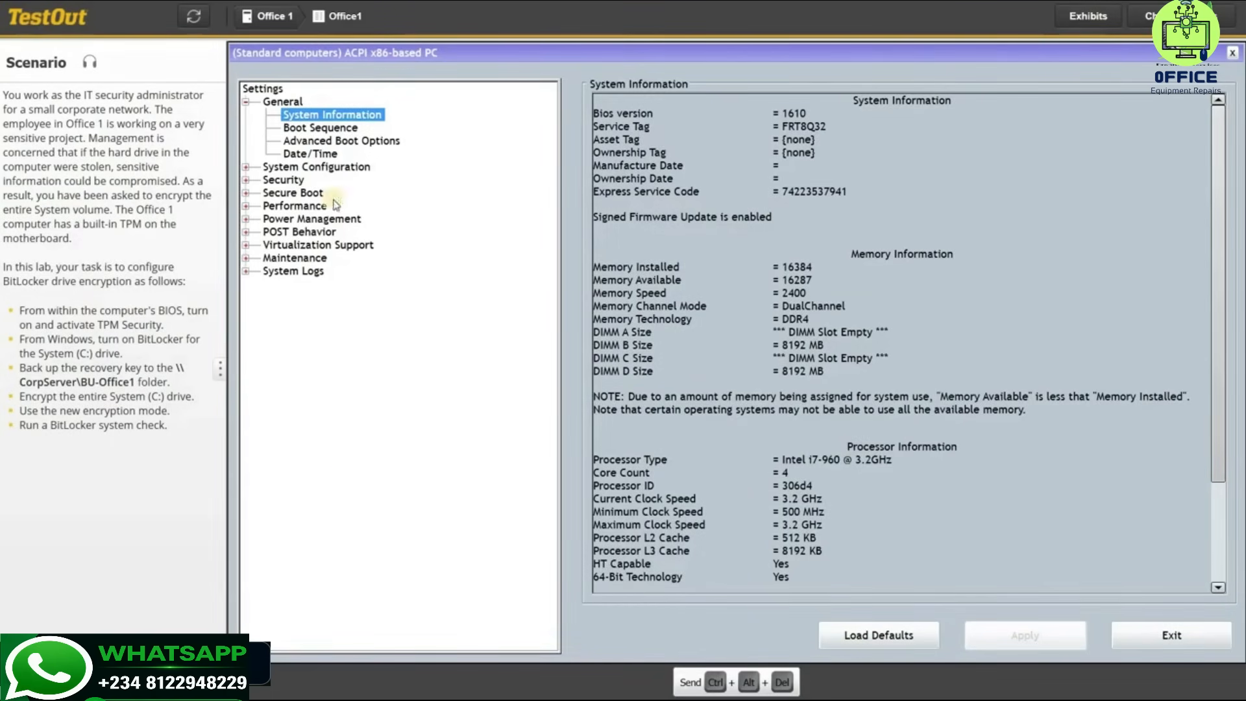
Turn on and activate TPM Security under Security, apply it, and exit BIOS to reboot.
left_click(289, 182)
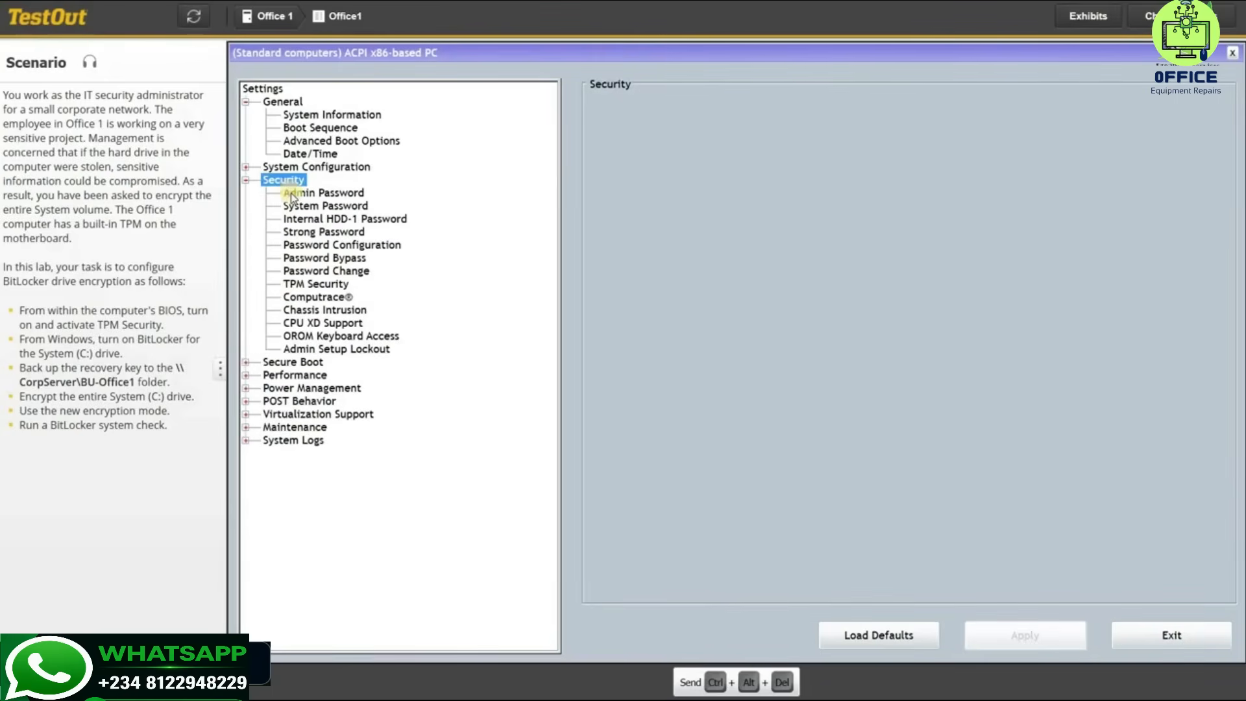
left_click(295, 284)
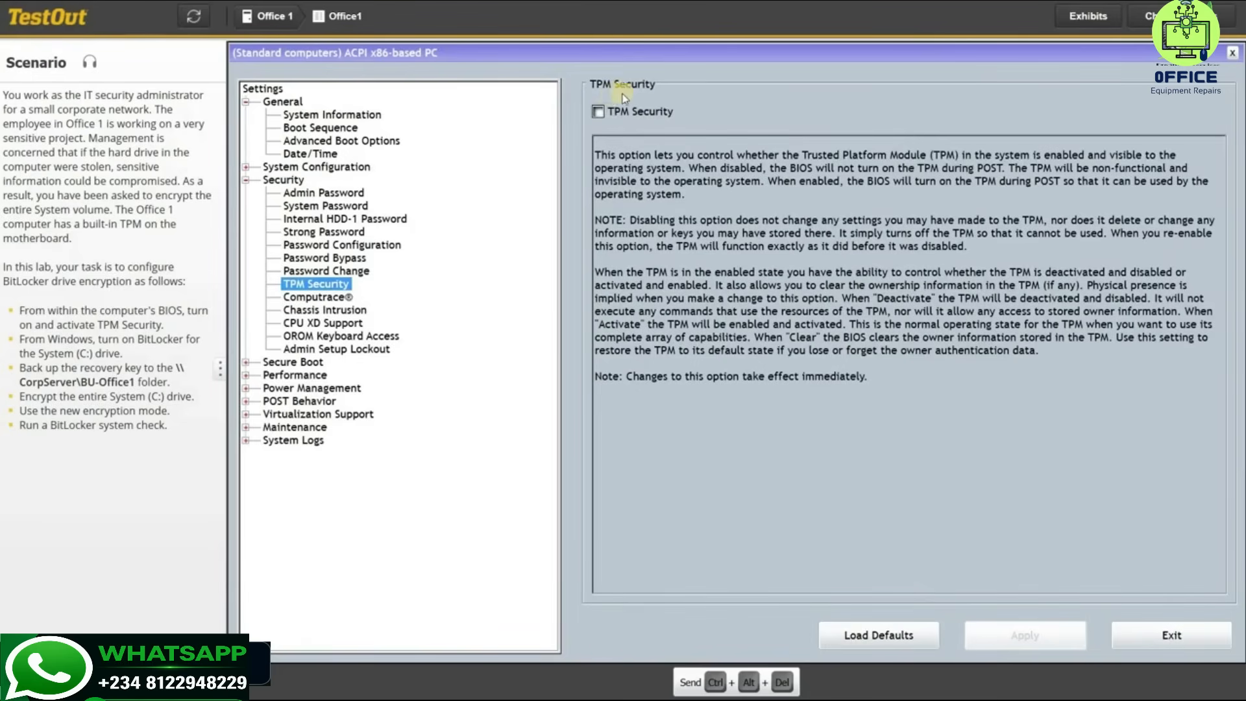
left_click(598, 112)
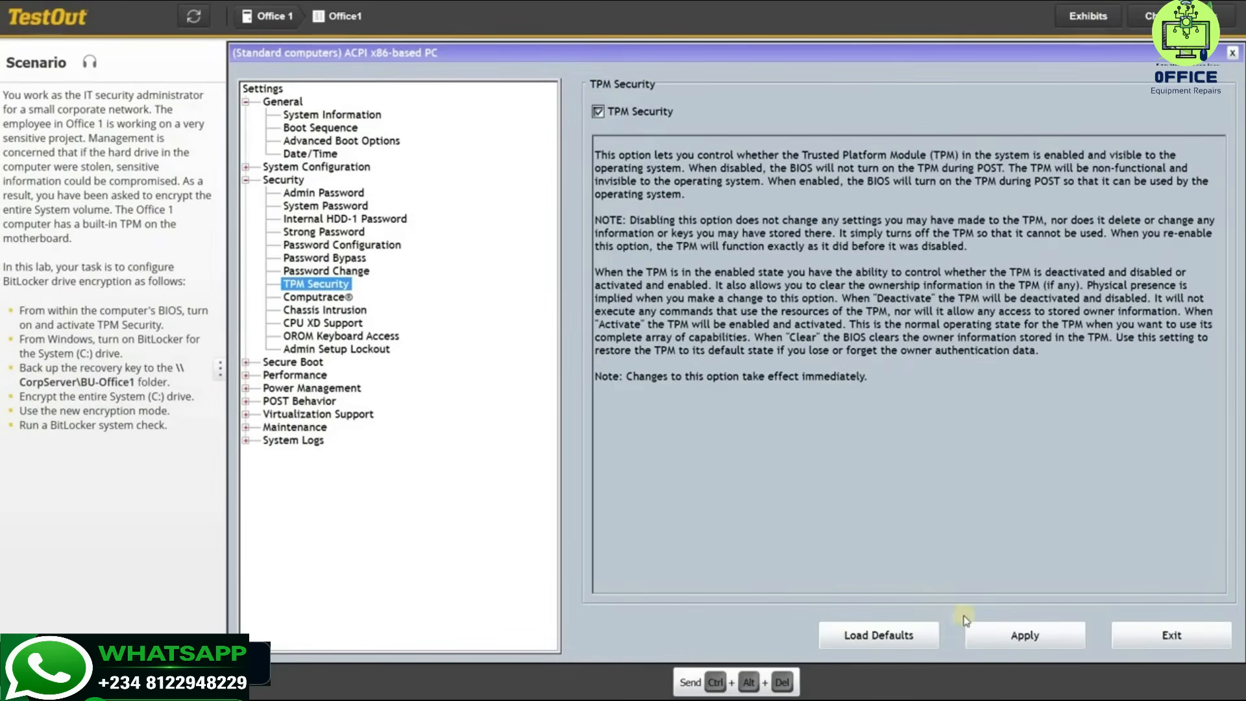
left_click(1014, 637)
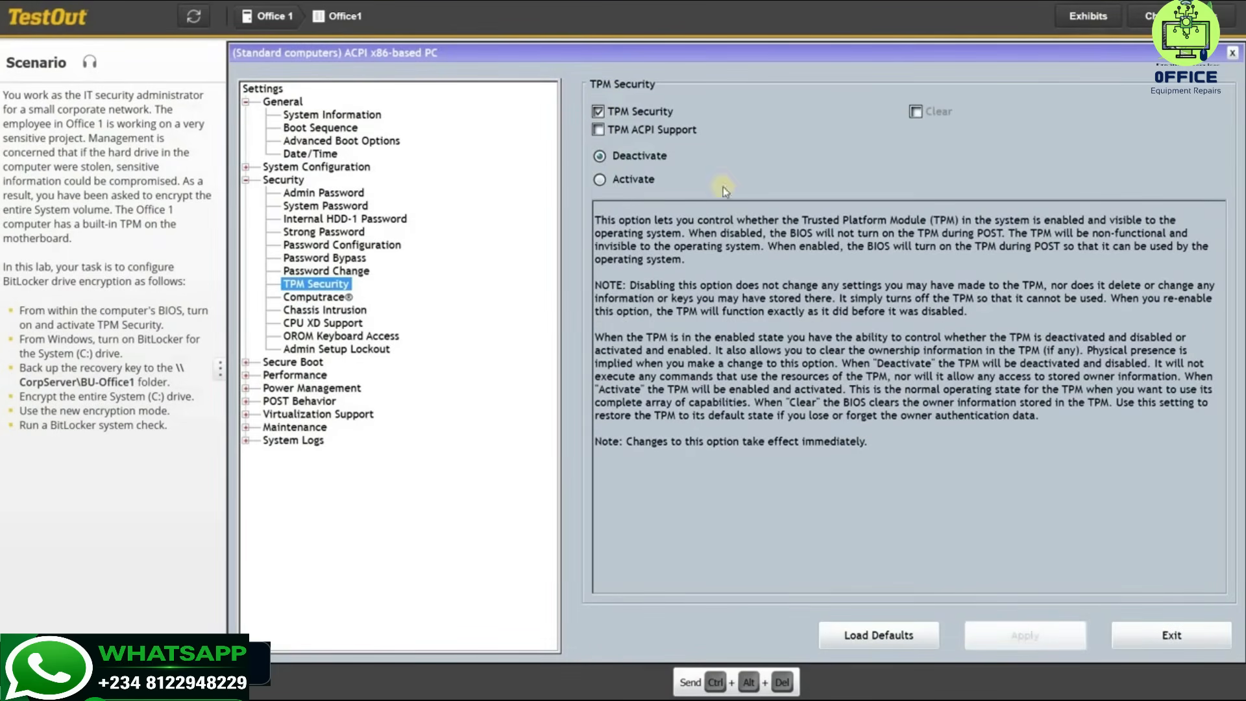
left_click(600, 181)
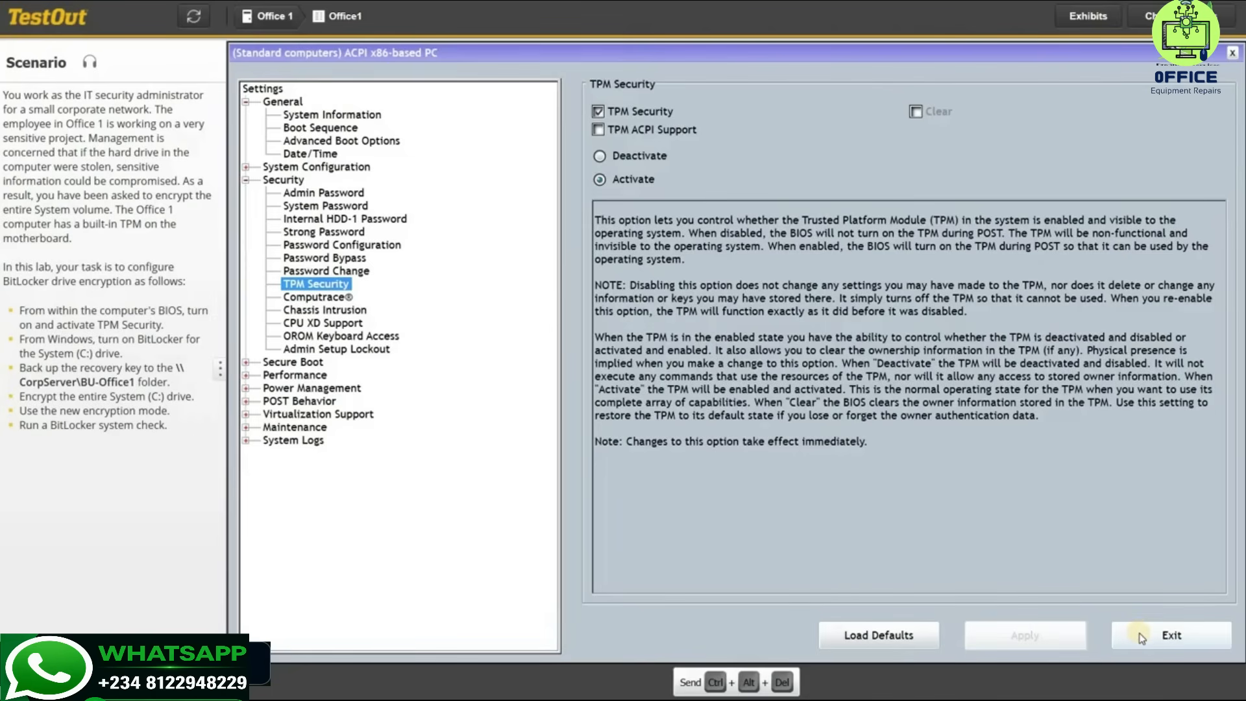
left_click(1141, 637)
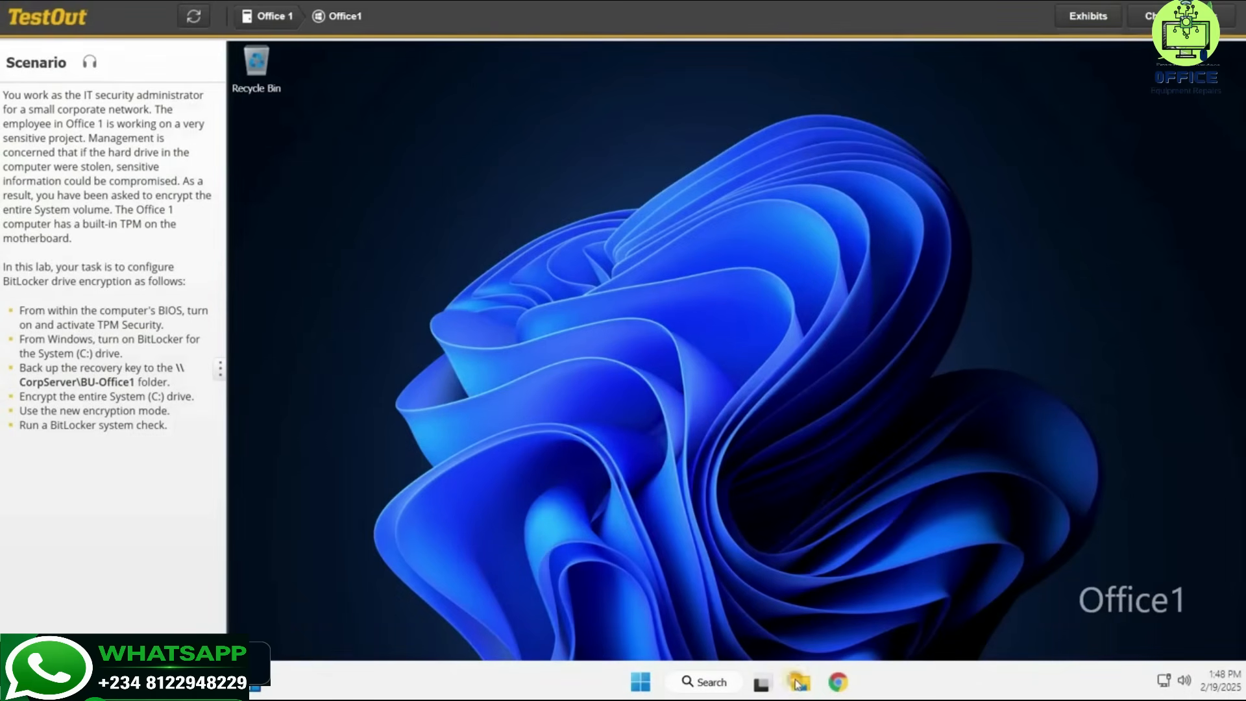
Open File Explorer maximized at This PC and select the System (C:) drive.
key("super+e")
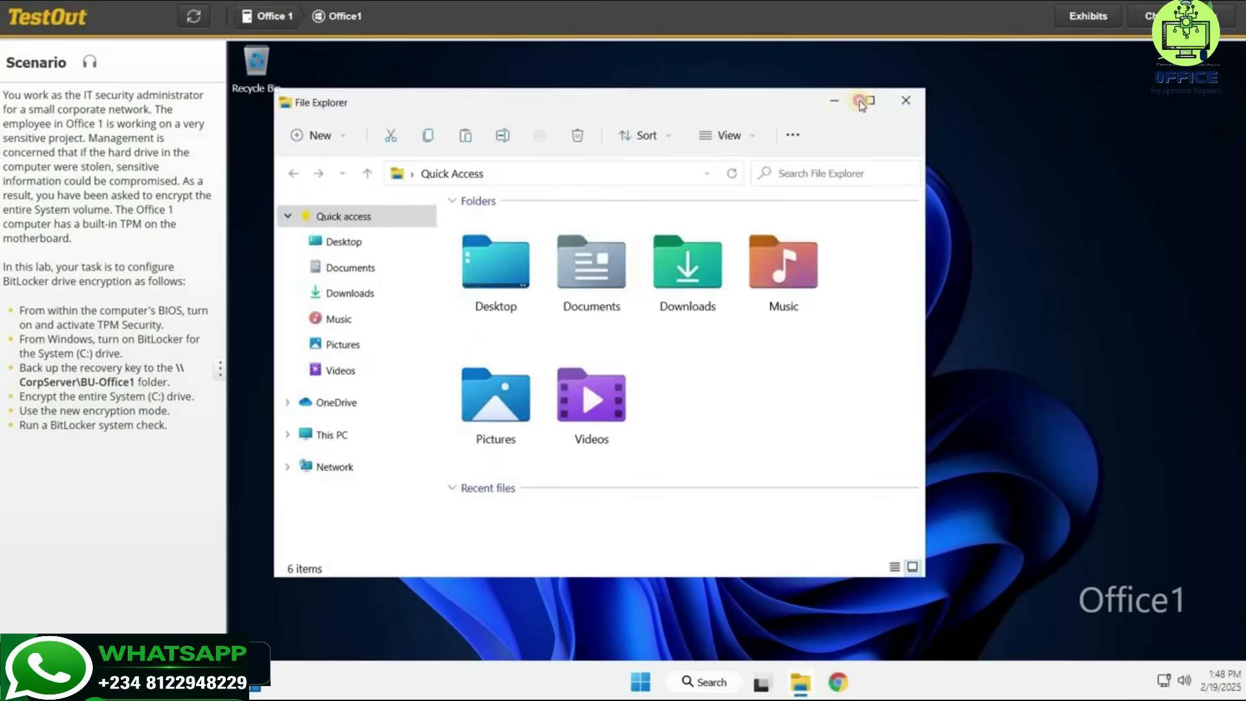
key("super+Up")
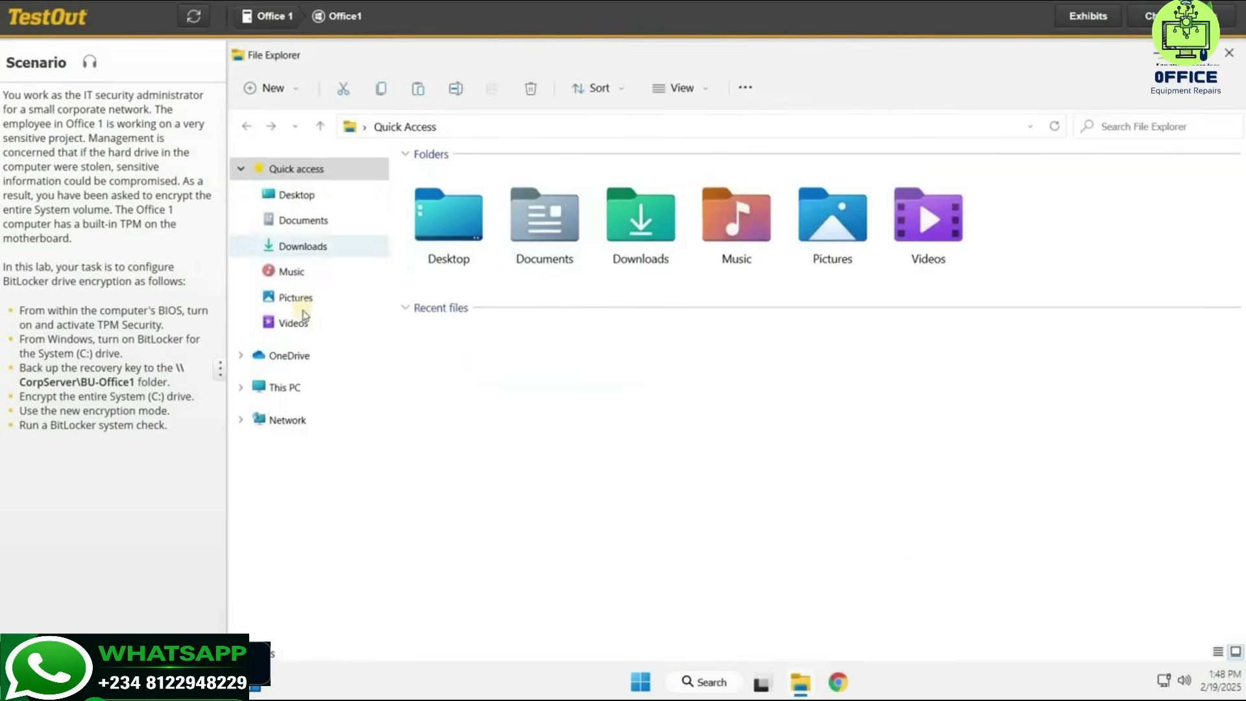
left_click(272, 389)
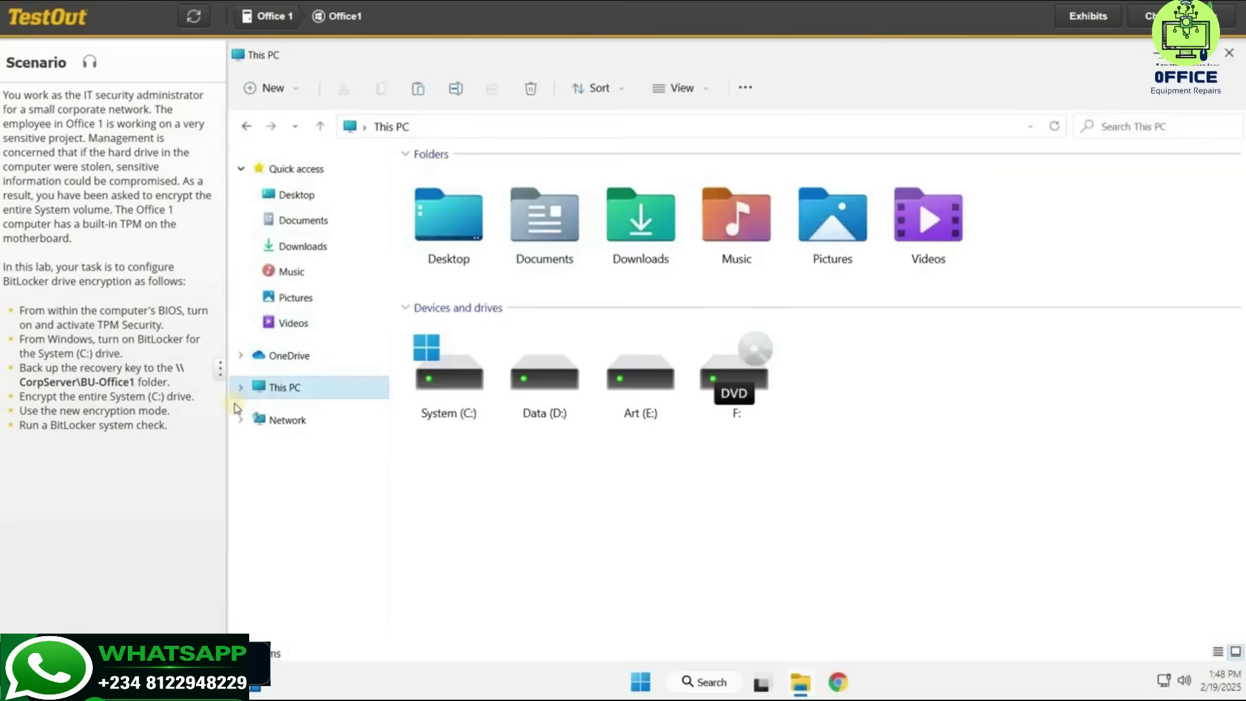
left_click(241, 391)
left_click(448, 393)
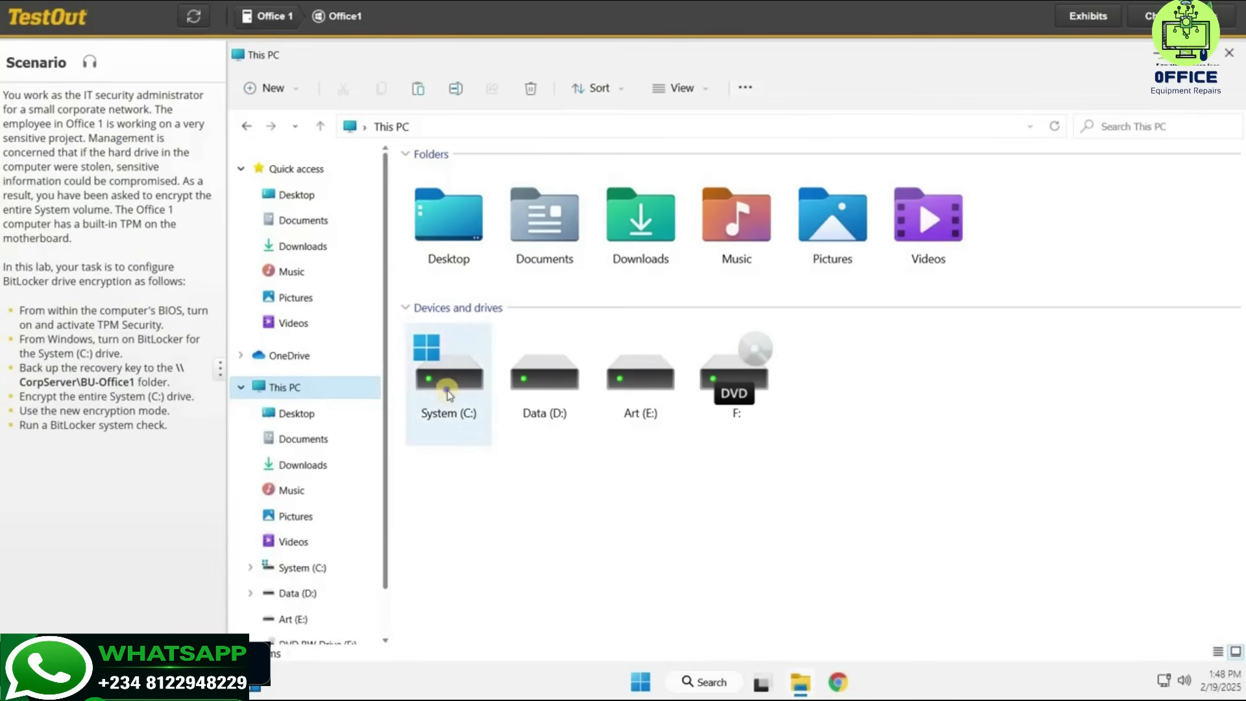
Turn on BitLocker for System (C:) and choose to back up the recovery key to a file.
right_click(449, 393)
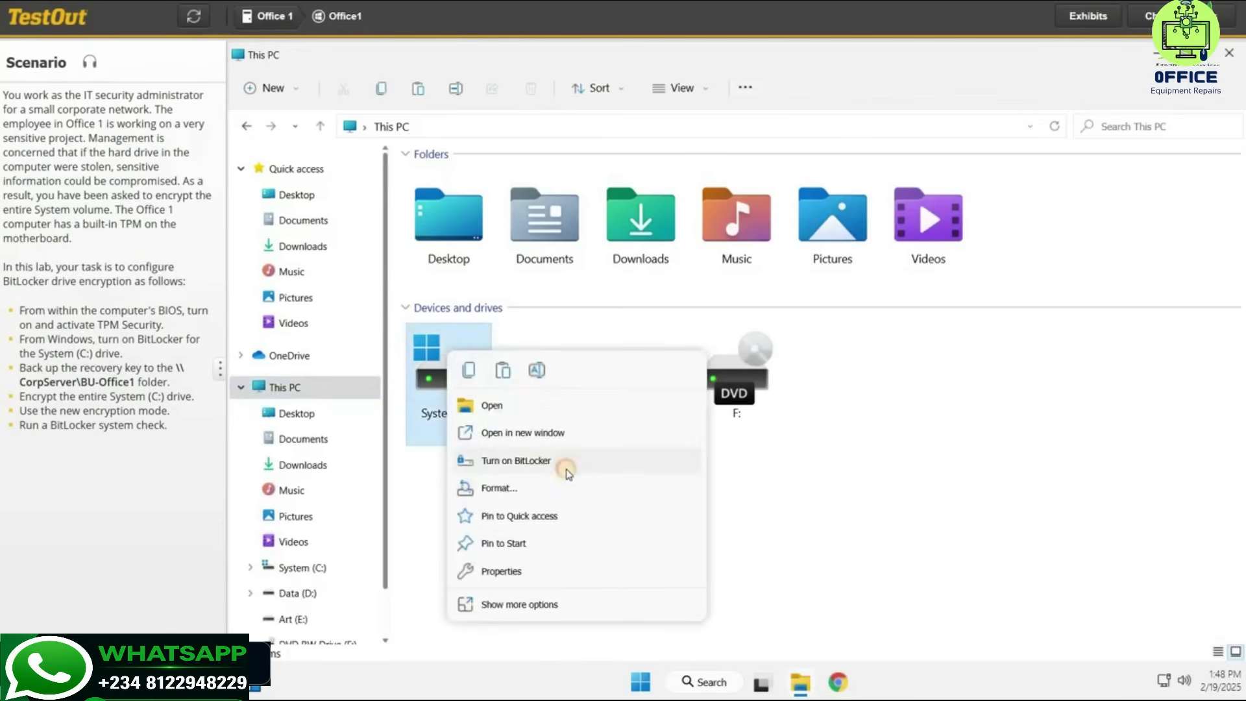
left_click(570, 472)
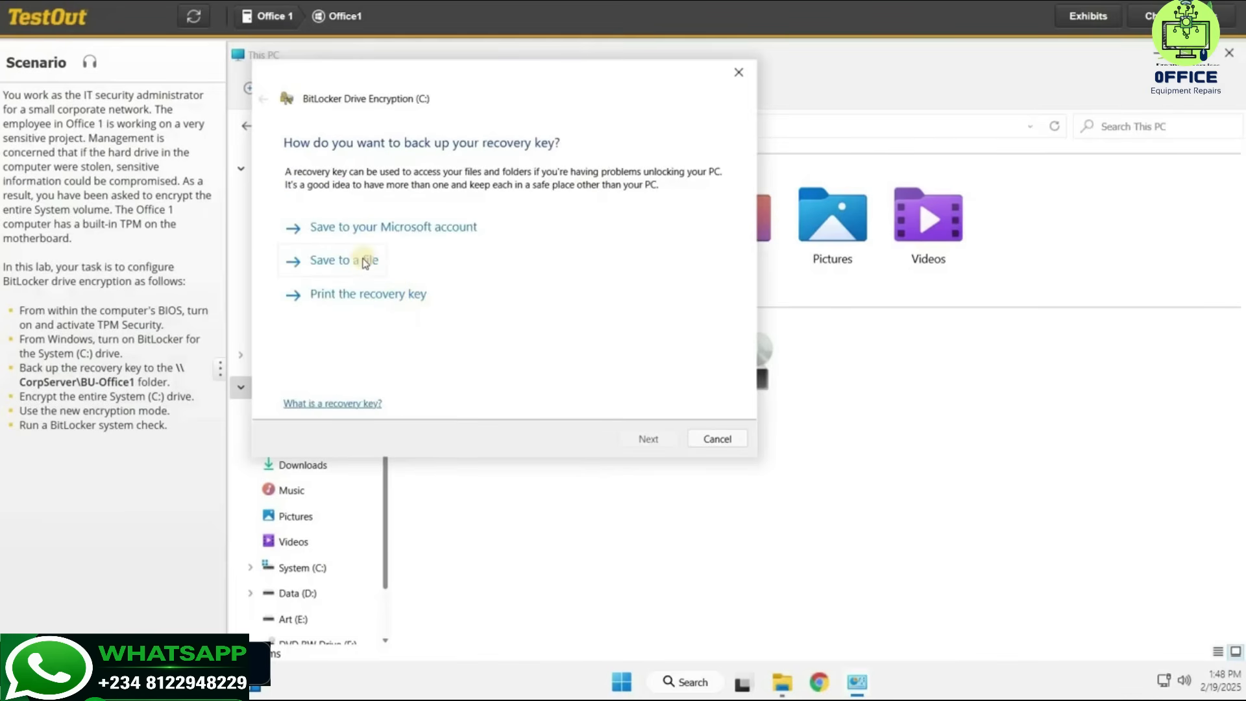
left_click(365, 261)
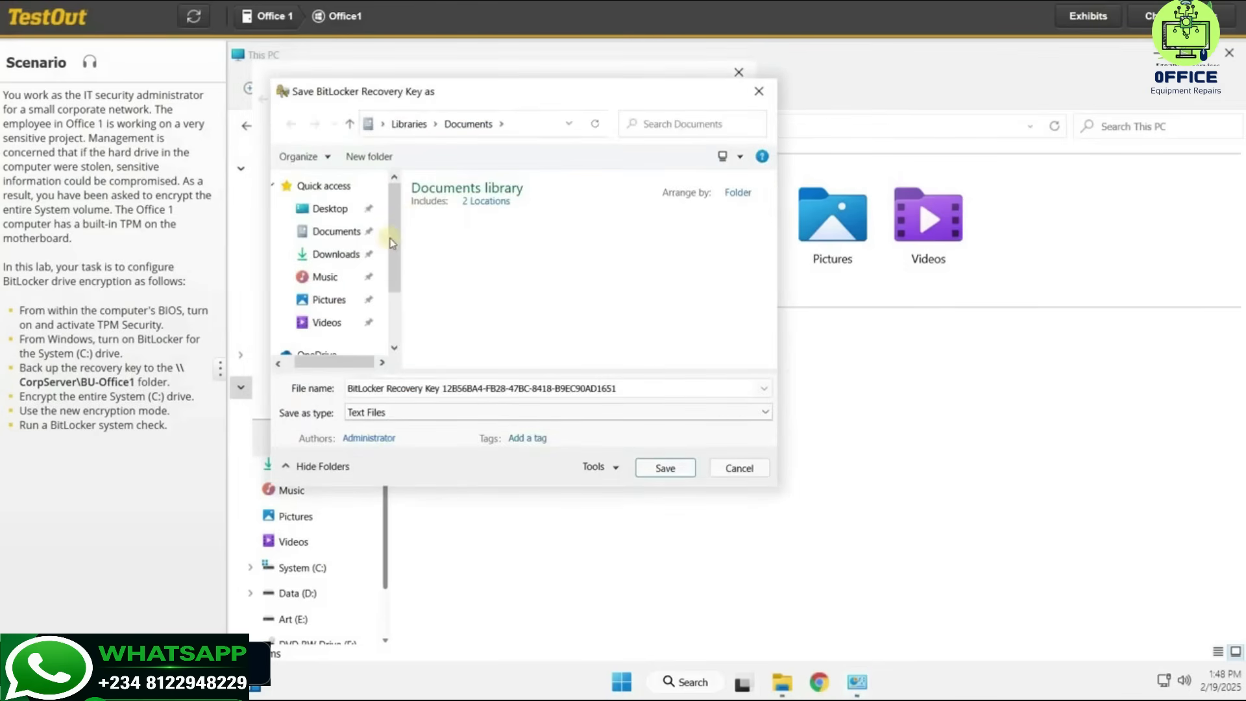
left_click(529, 123)
Save the recovery key file into the BU-Office1 folder on CorpServer.
scroll(298, 324, "down", 1)
left_click(305, 345)
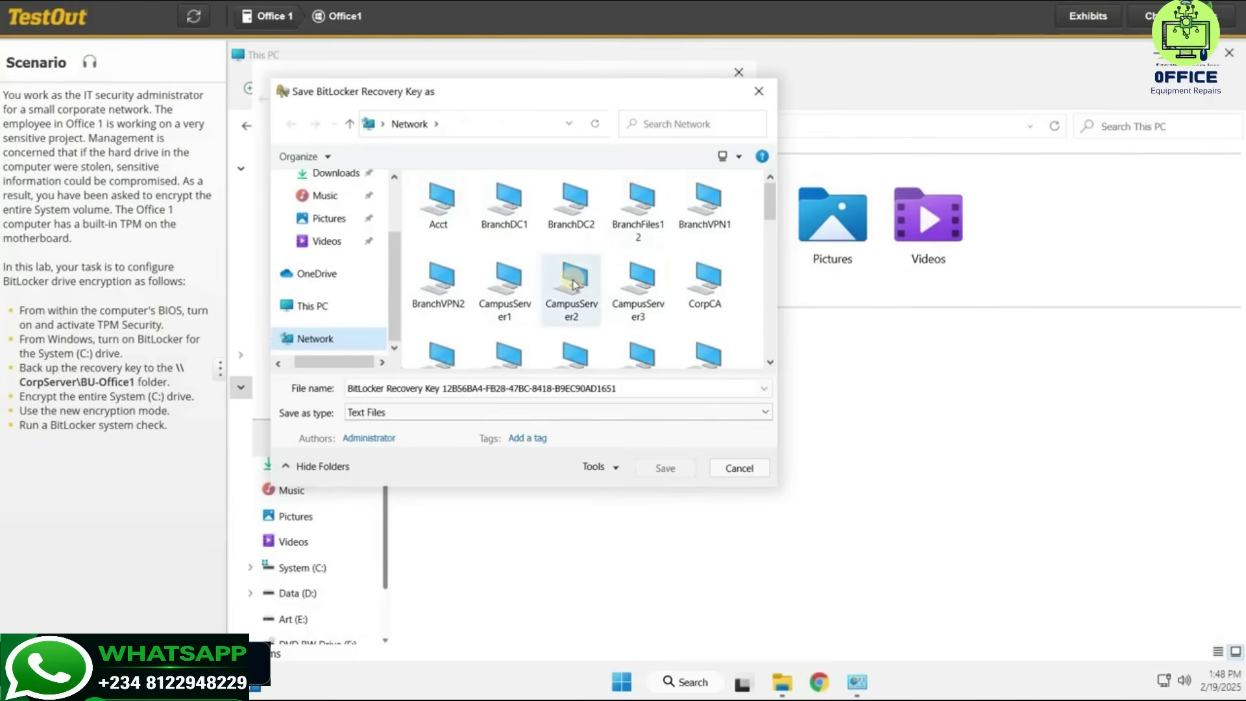
scroll(649, 279, "down", 1)
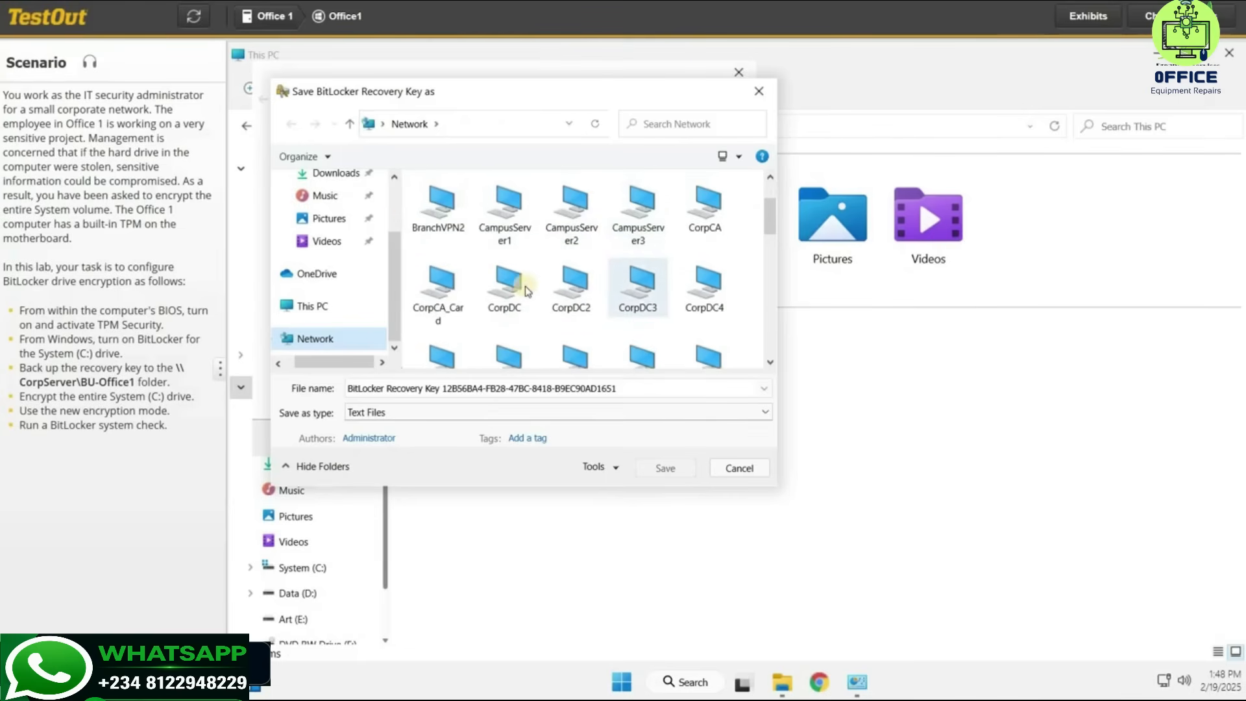
scroll(571, 285, "down", 1)
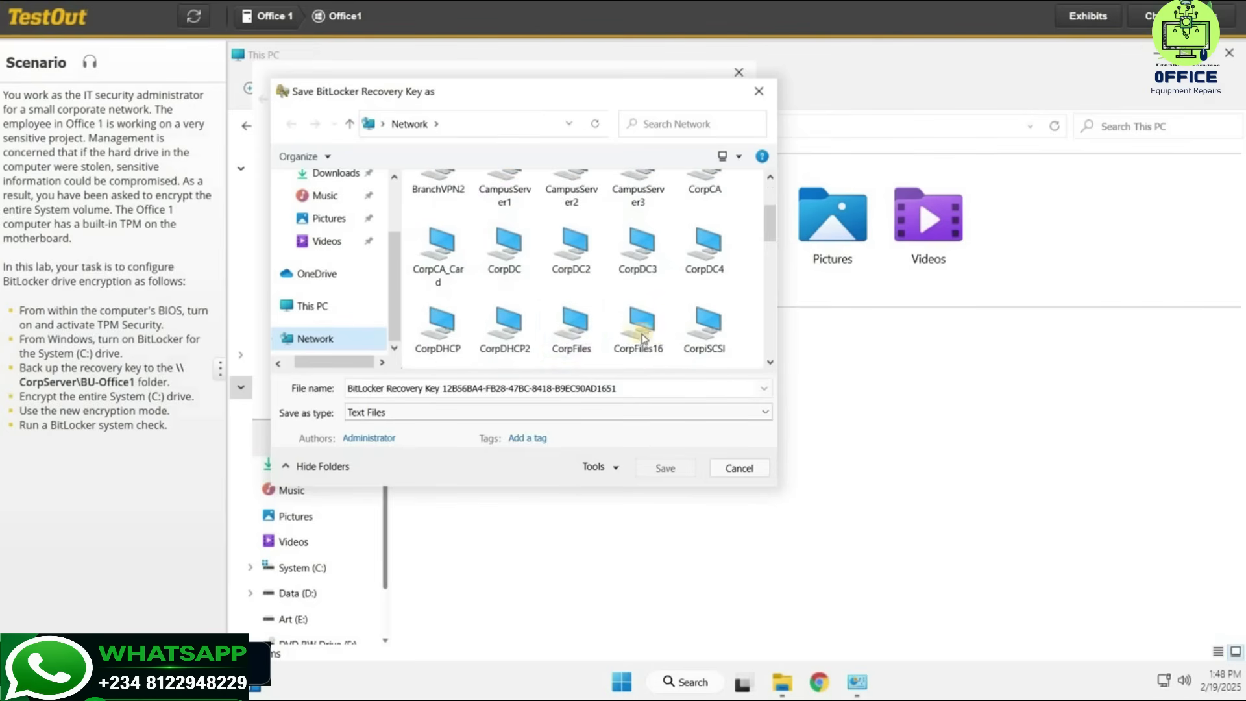
scroll(649, 325, "down", 1)
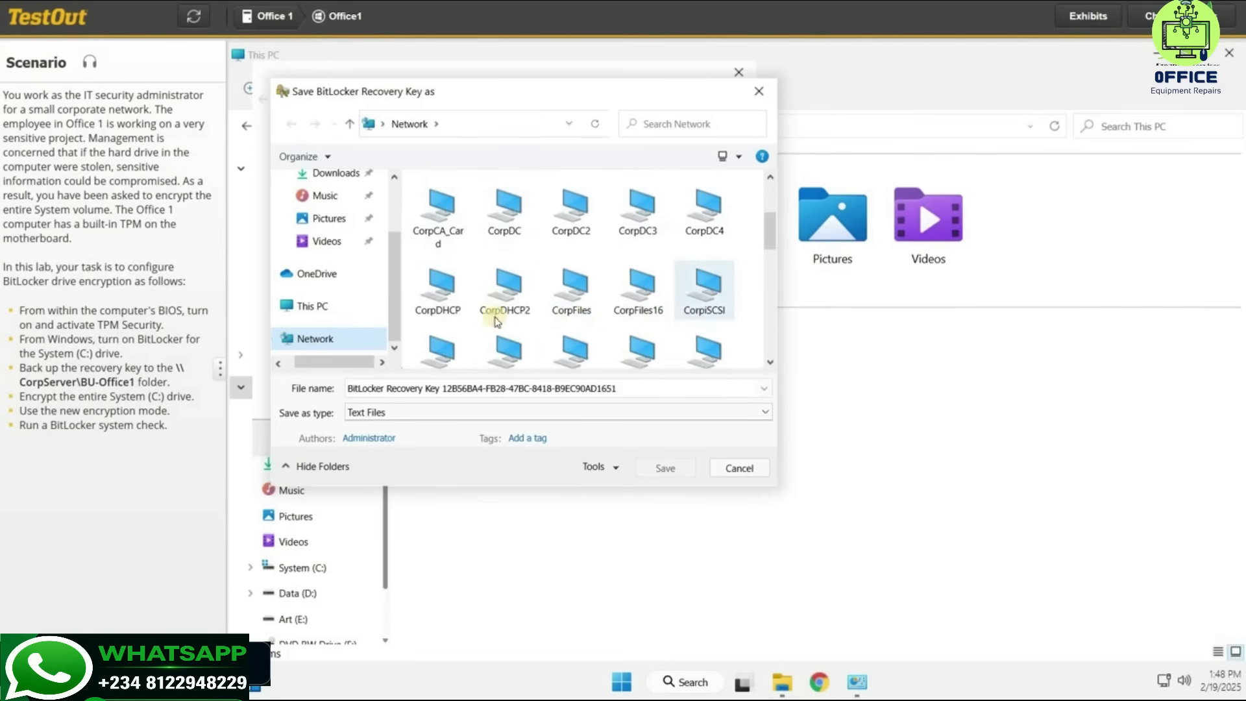
scroll(717, 332, "down", 1)
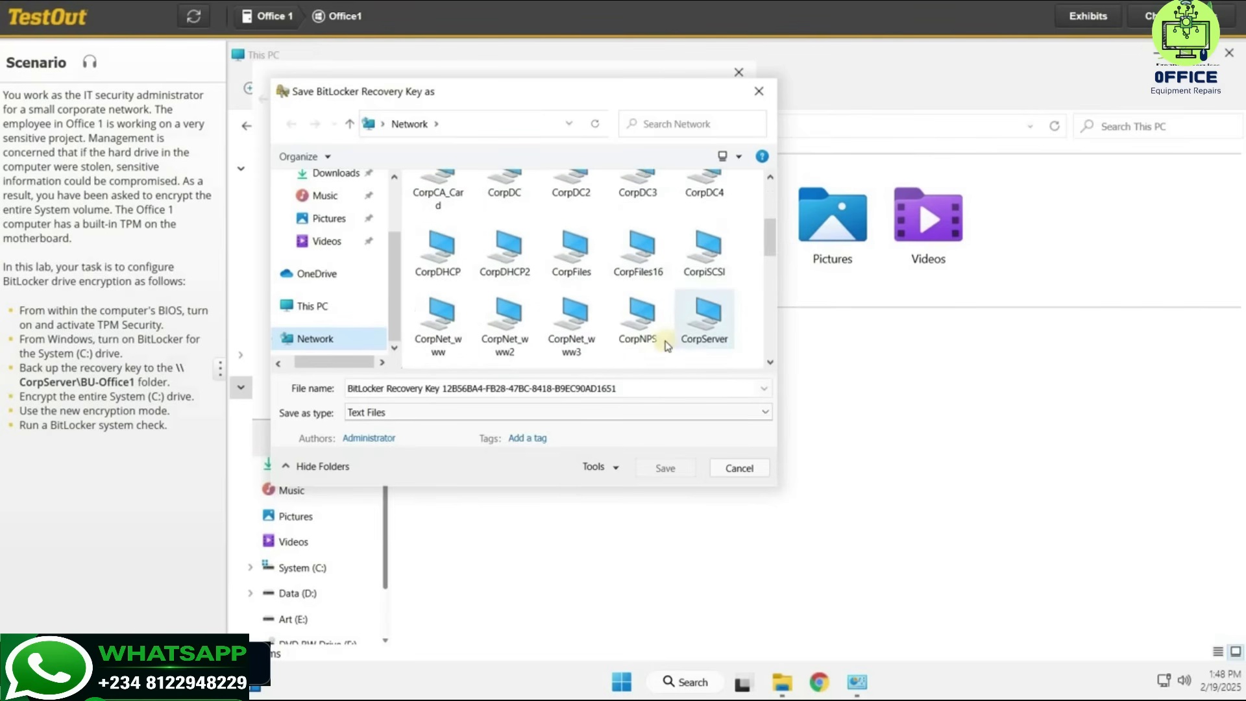
double_click(675, 334)
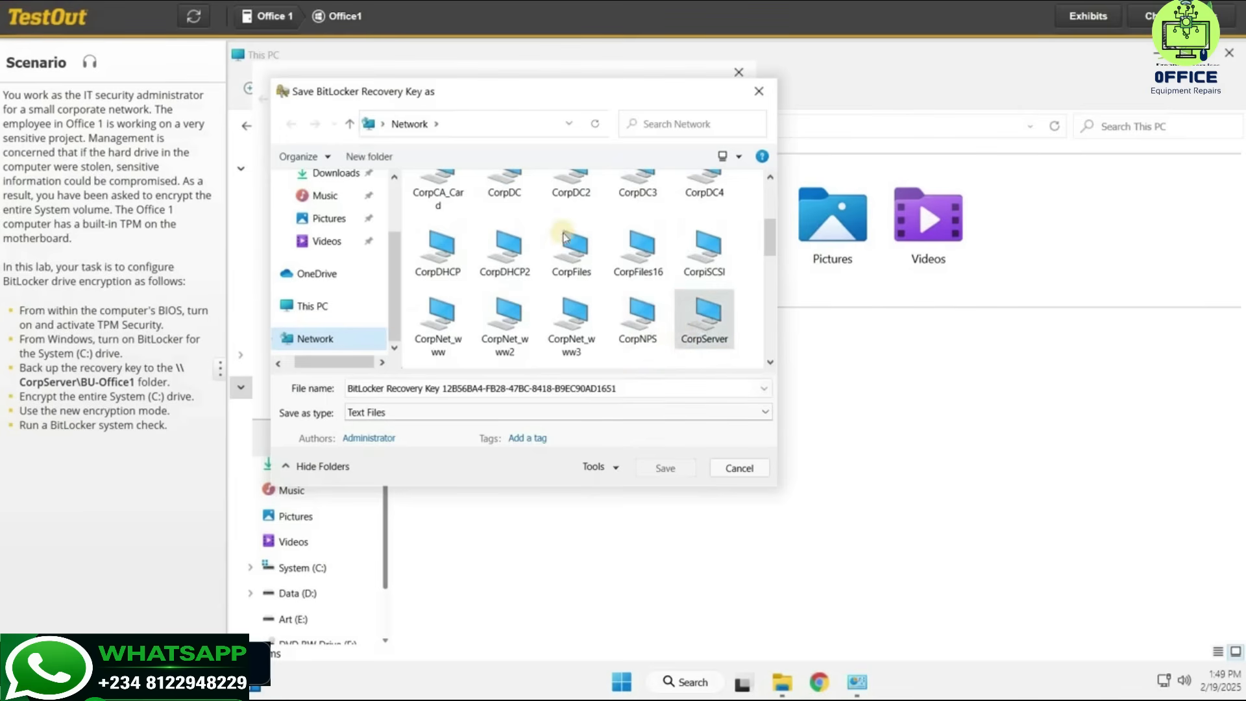
double_click(447, 223)
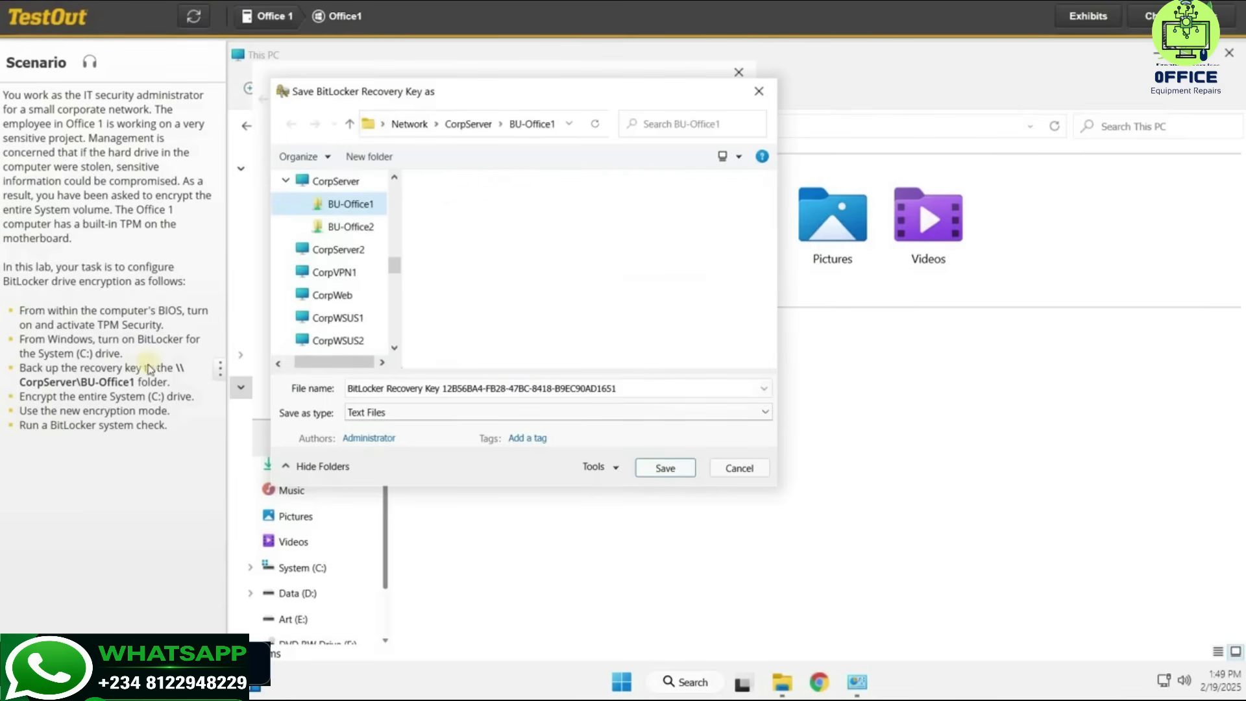
left_click(659, 471)
left_click(633, 440)
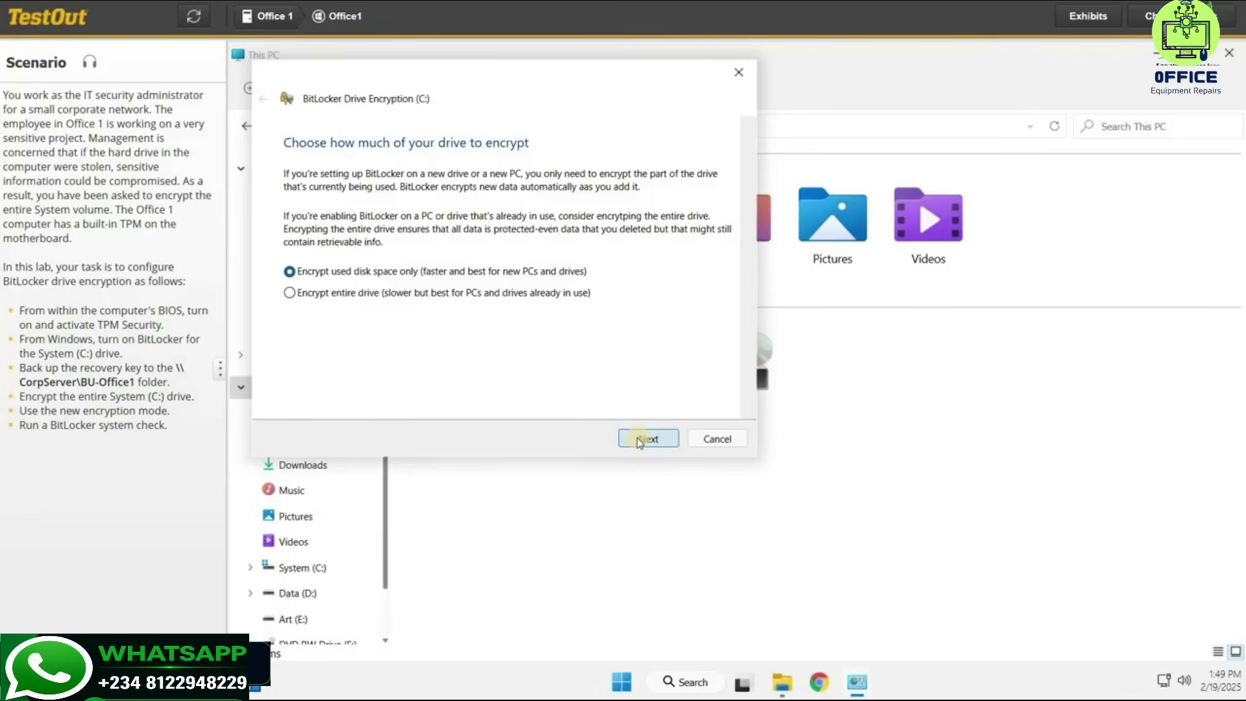
Encrypt the entire C: drive in new encryption mode with the BitLocker system check, then restart.
left_click(325, 293)
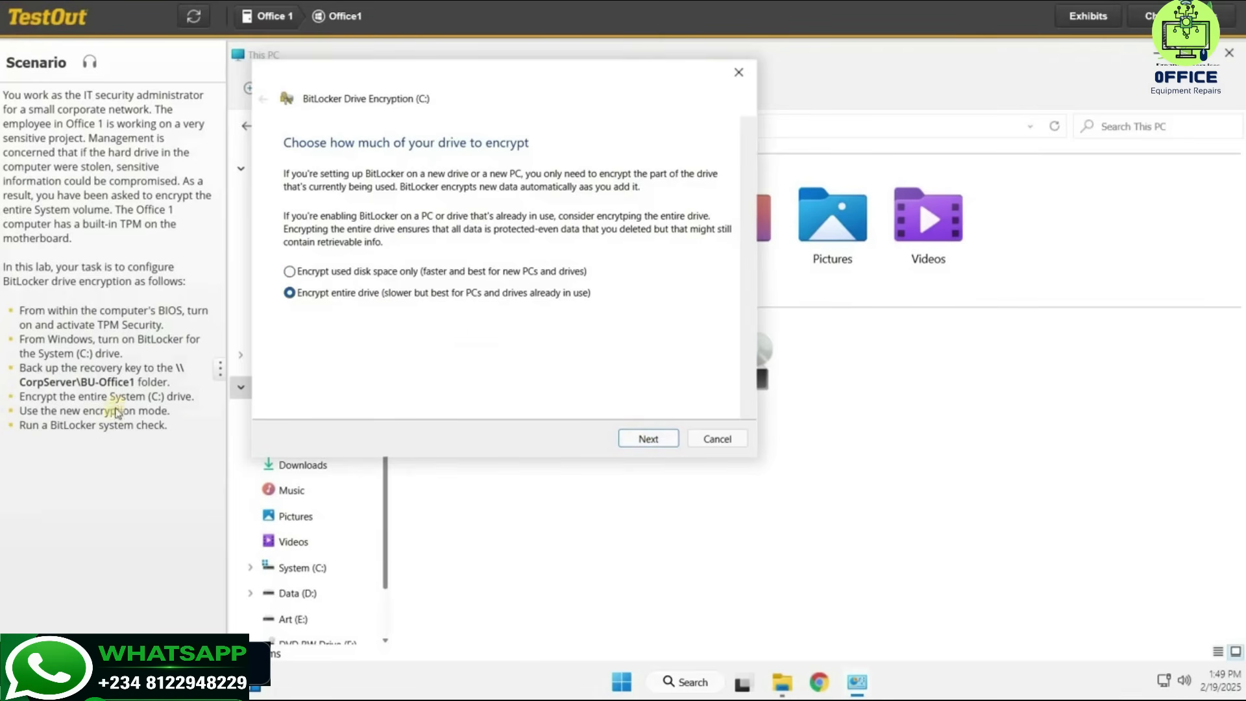
left_click(648, 442)
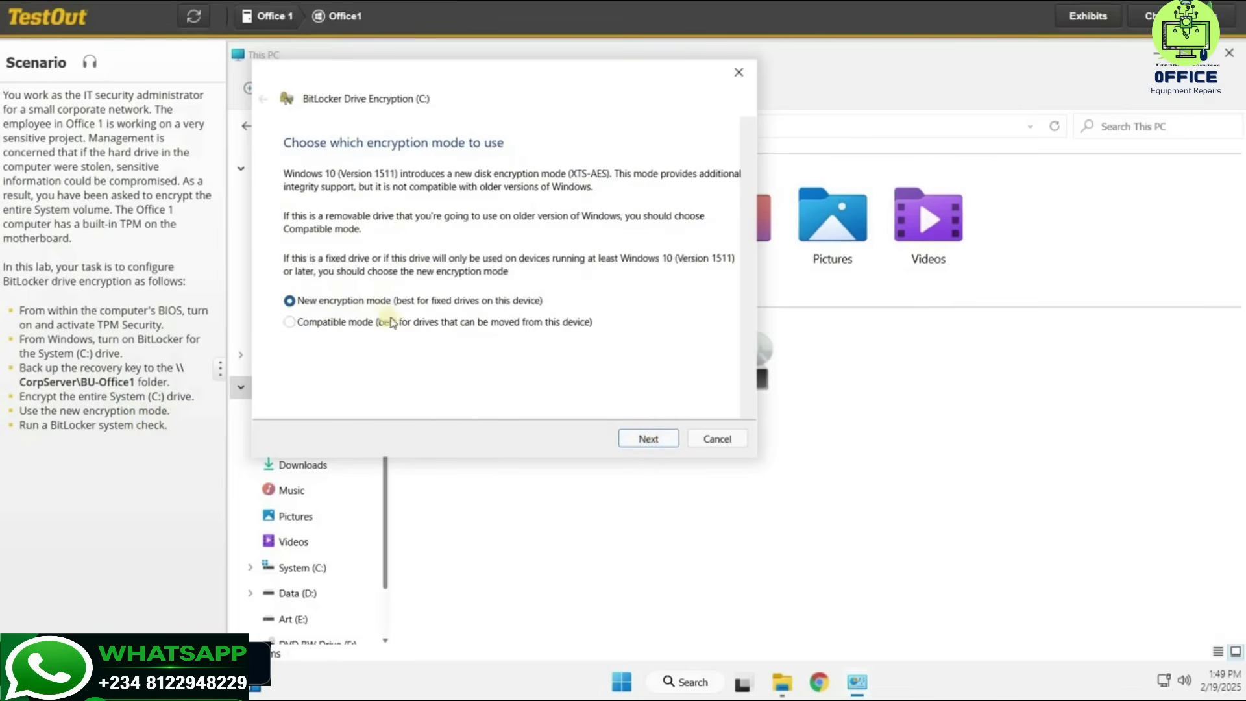
left_click(645, 441)
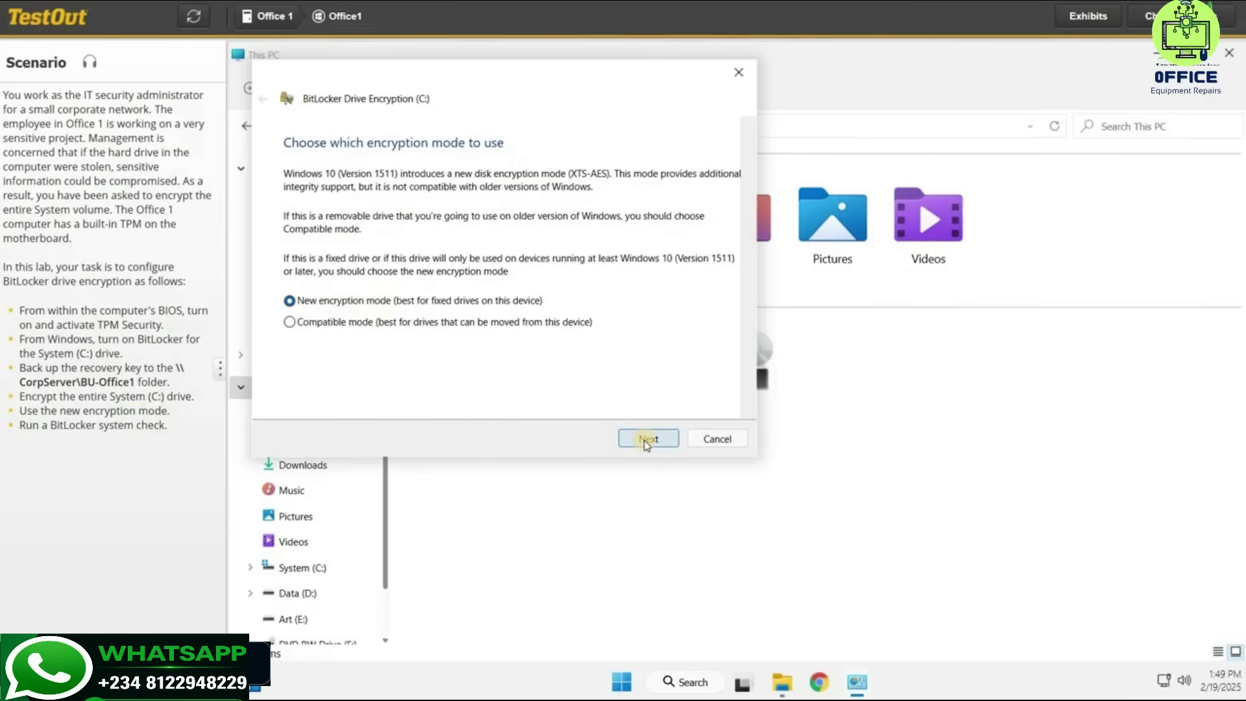
left_click(289, 239)
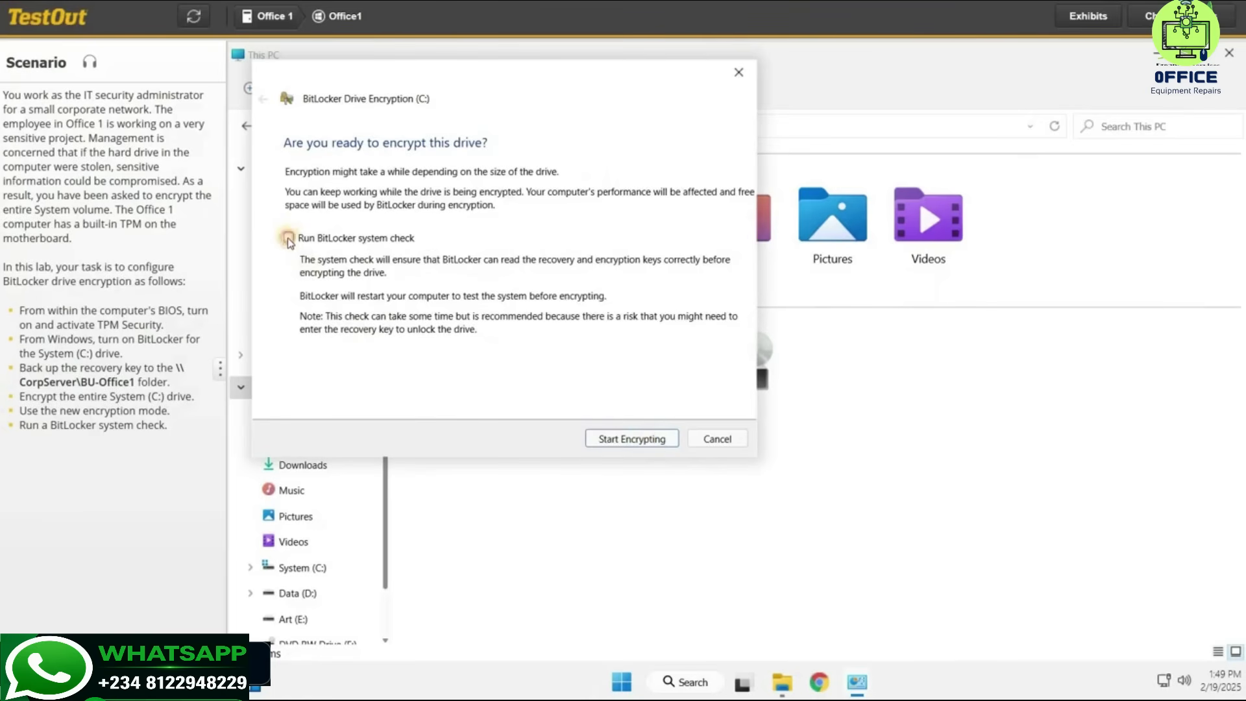
left_click(650, 445)
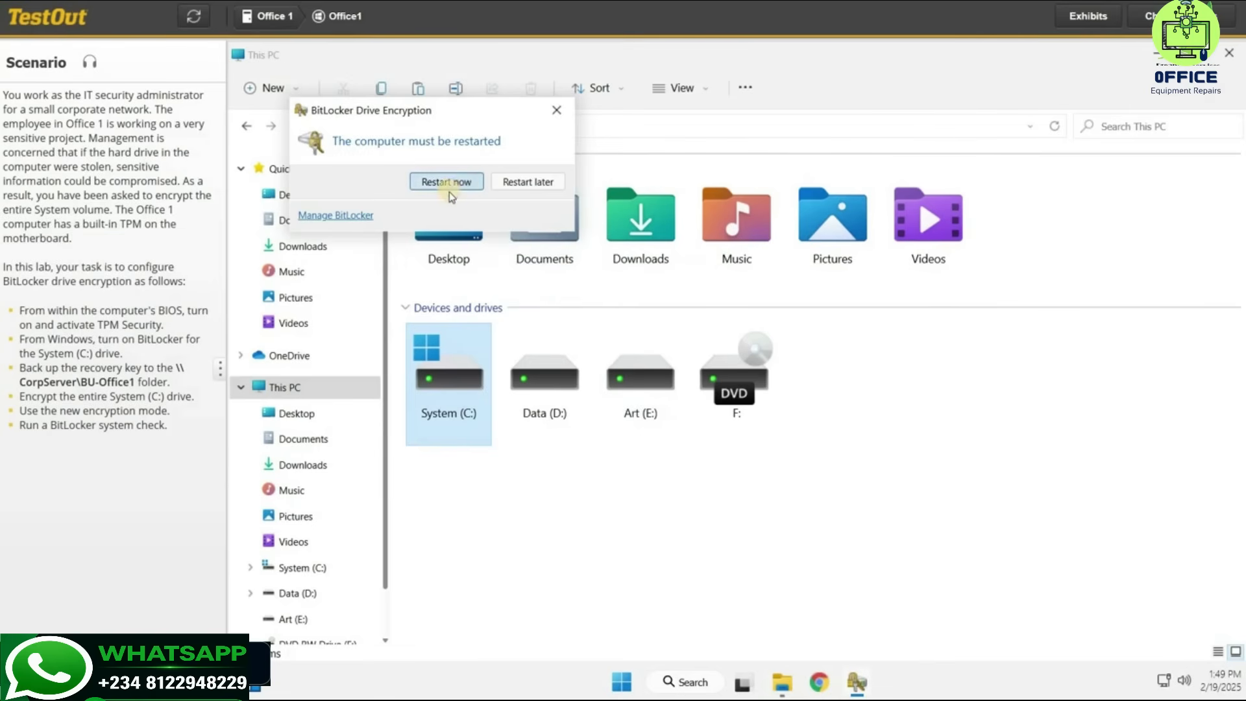
left_click(447, 190)
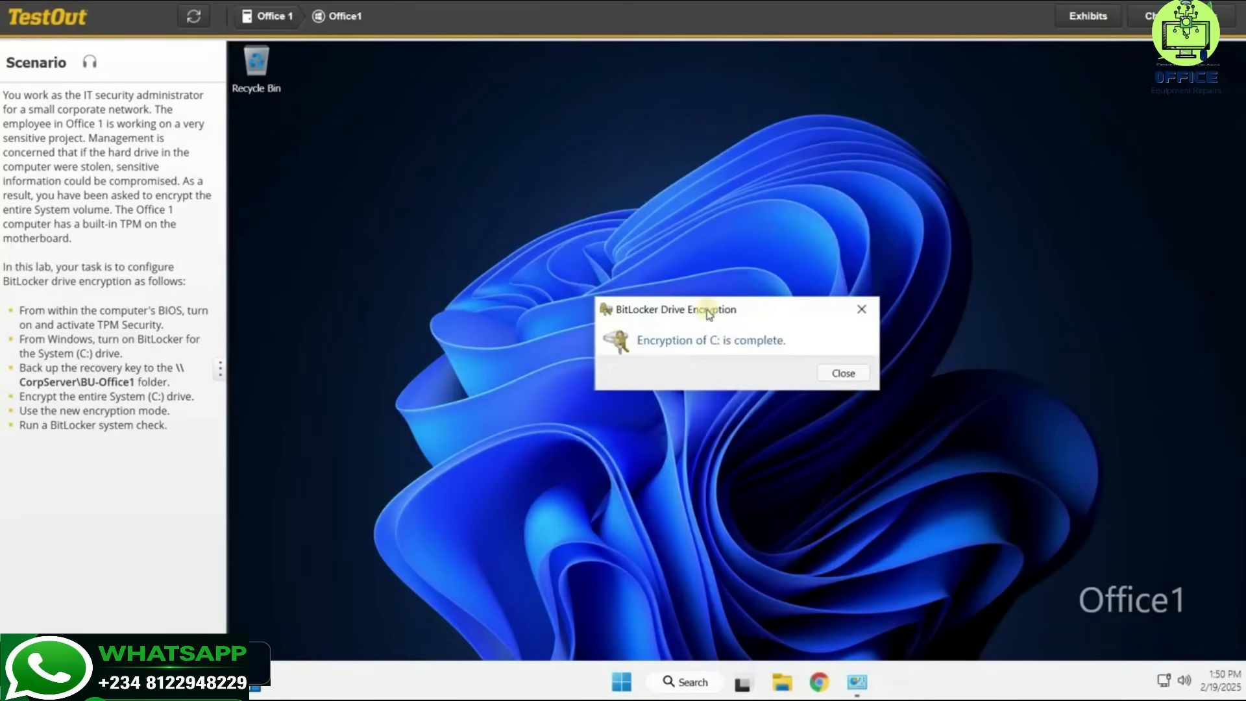
Close the encryption-complete message and open the Lab Report showing 6/6.
left_click(839, 374)
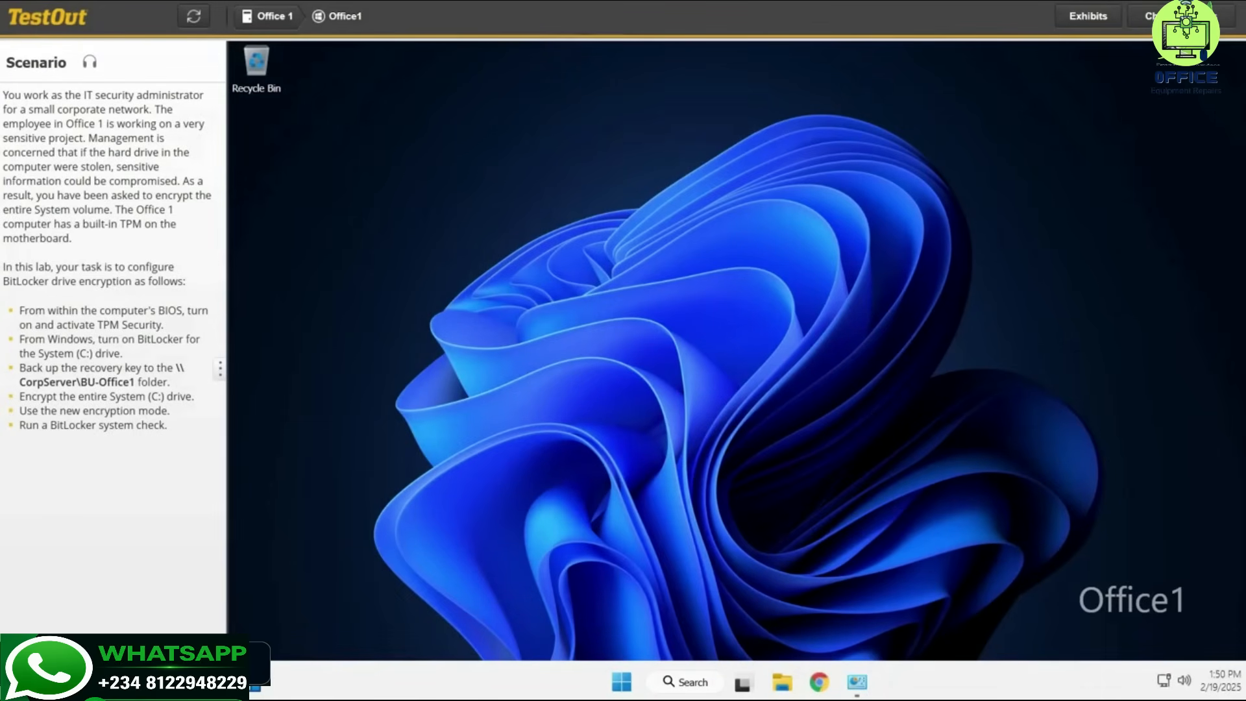
left_click(1152, 15)
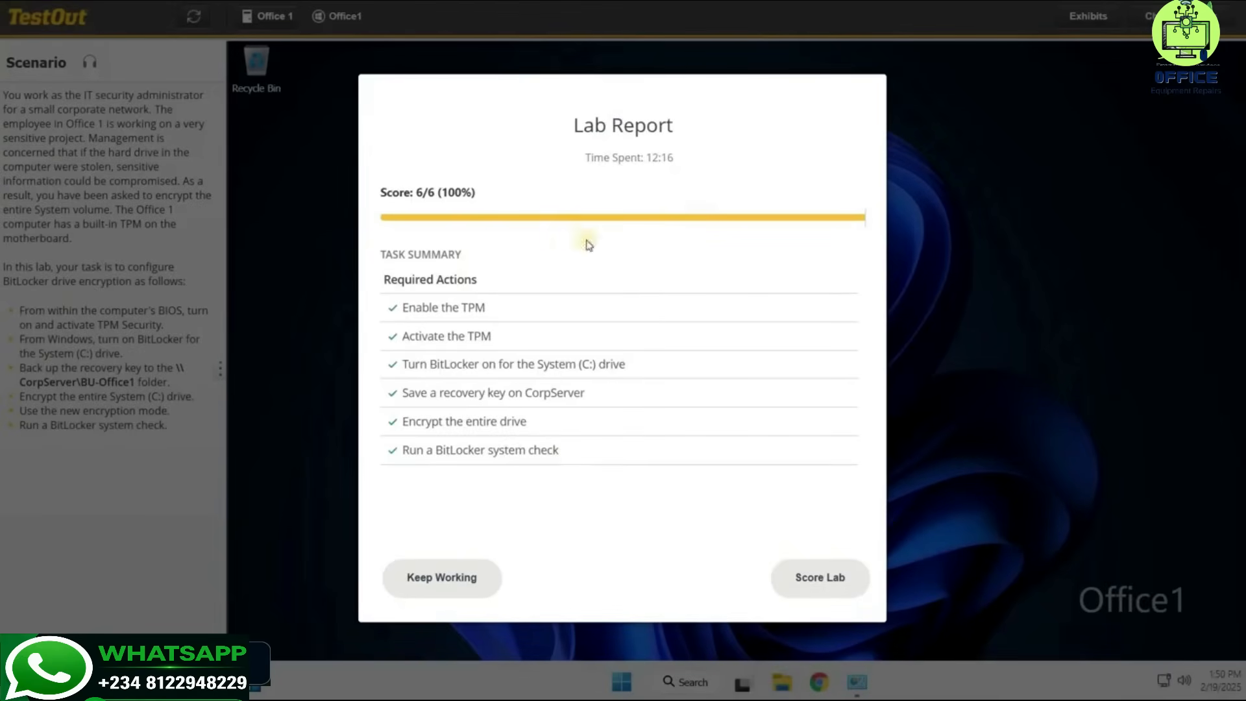
Score the lab at 6/6 (100%), review the explanation, and close the Lab Report.
left_click(805, 569)
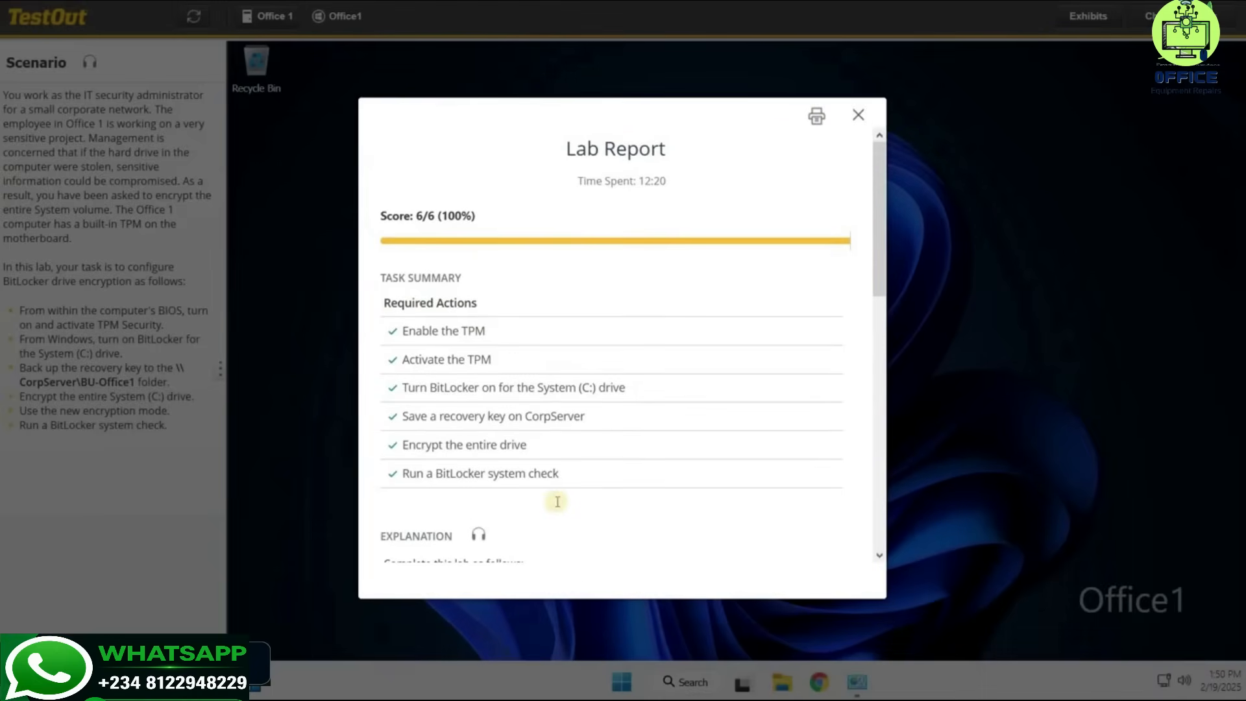
scroll(552, 519, "down", 10)
scroll(551, 515, "down", 3)
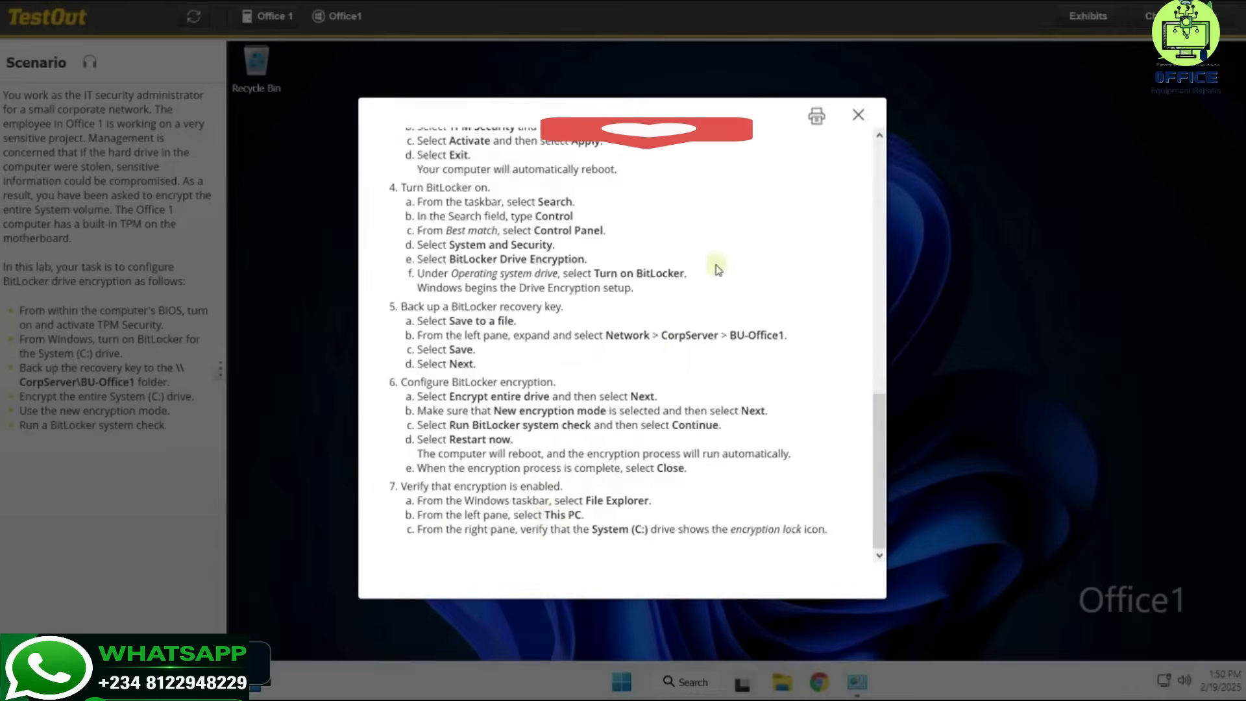
scroll(826, 144, "up", 15)
left_click(857, 121)
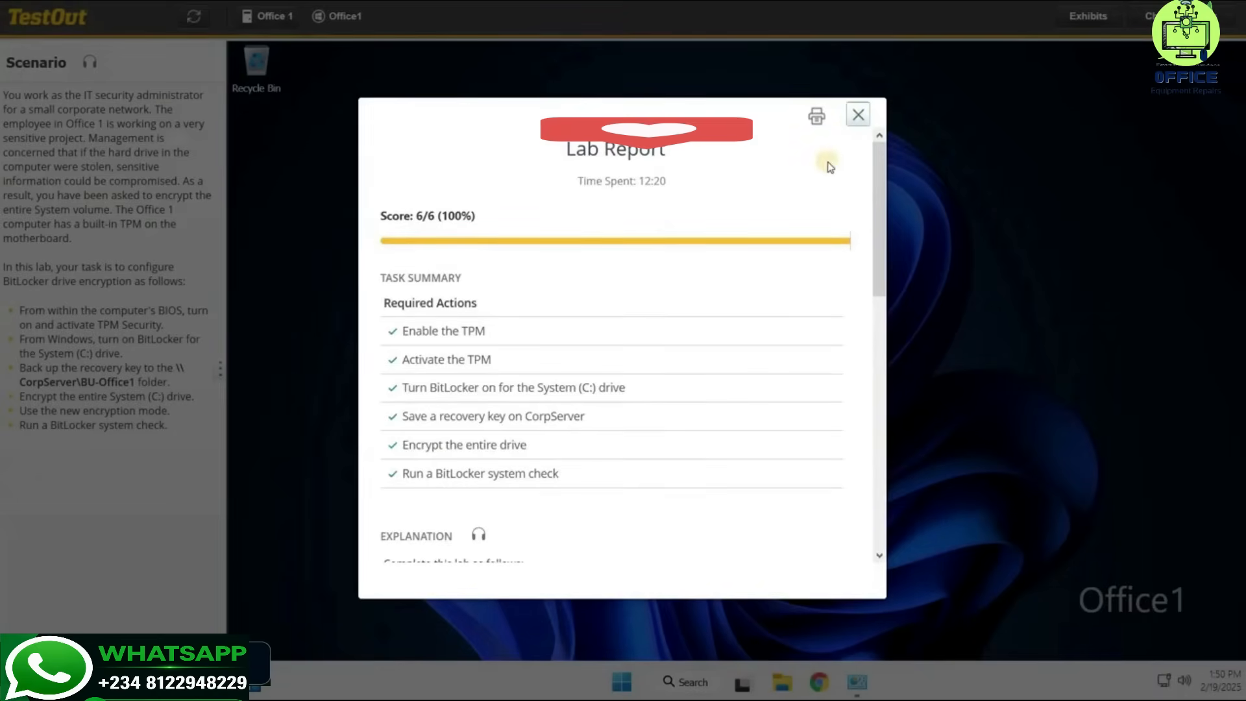